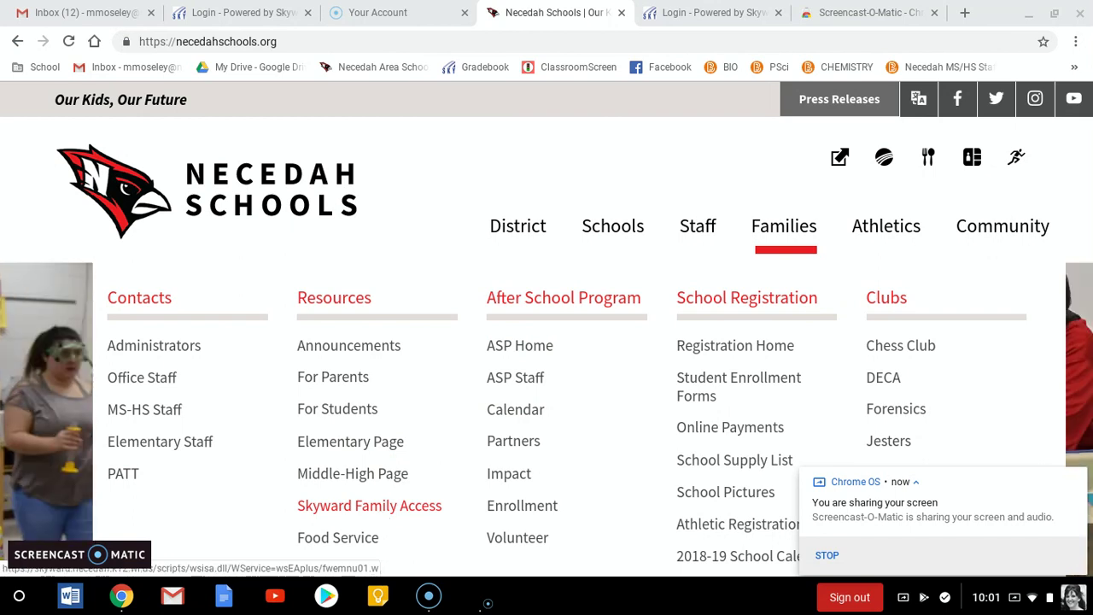
# Step: Open the Skyward Family Access login page and clear the saved login ID and password
pyautogui.click(382, 511)
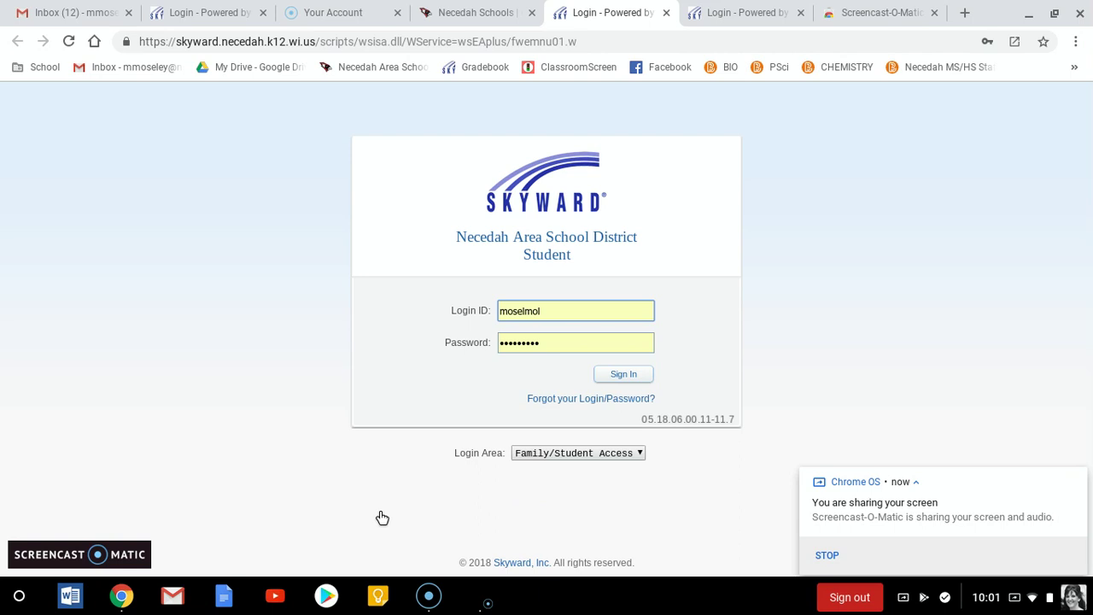
pyautogui.doubleClick(566, 311)
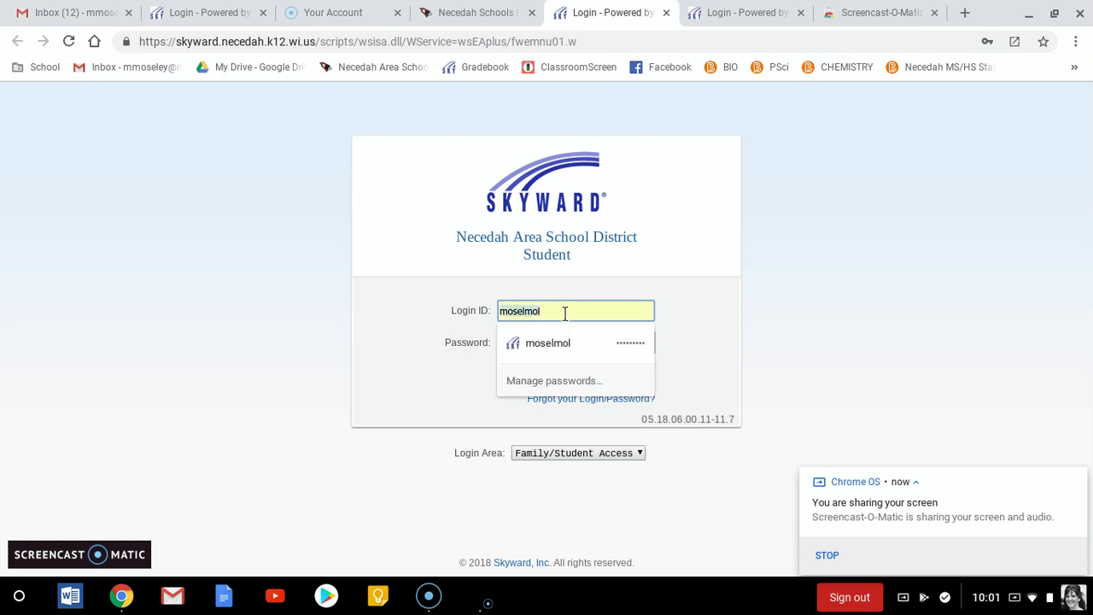
pyautogui.press('BackSpace')
pyautogui.press('Tab')
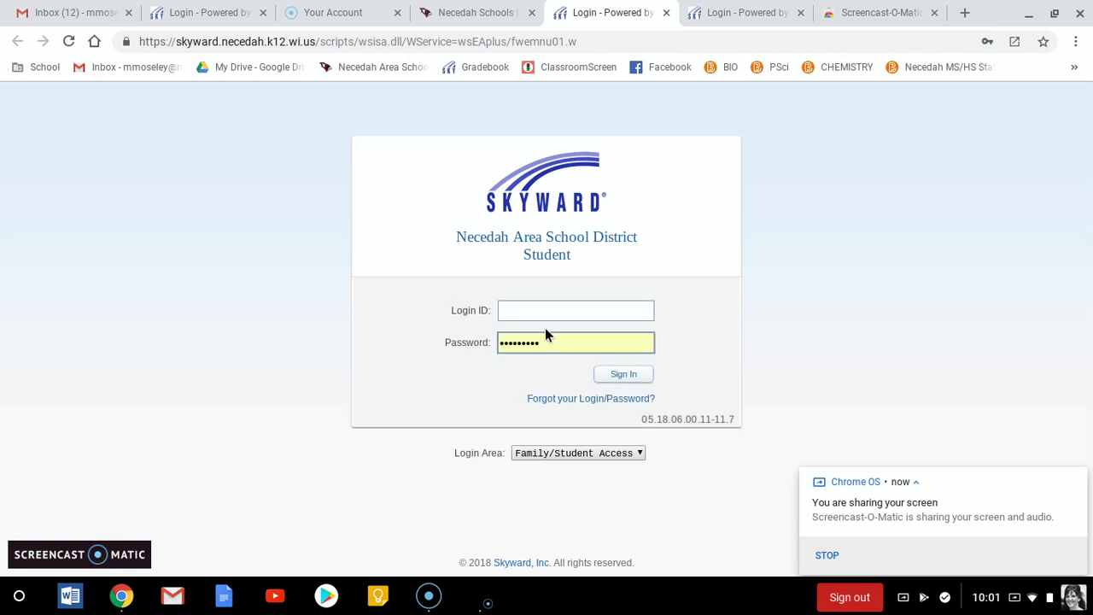
pyautogui.click(555, 342)
pyautogui.hotkey('ctrl', 'a')
pyautogui.press('BackSpace')
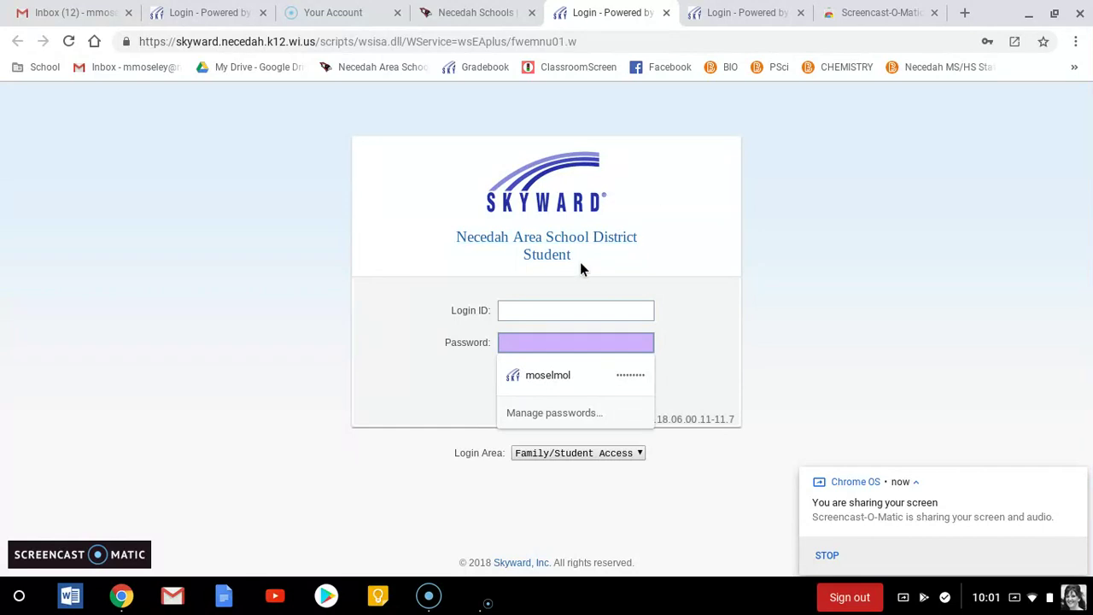
pyautogui.click(551, 318)
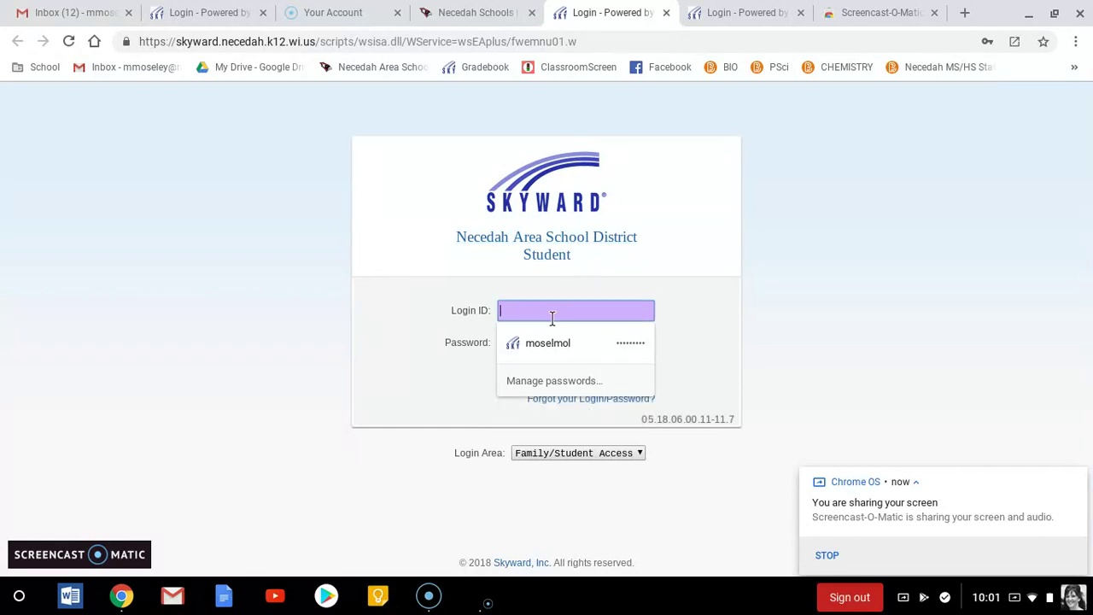
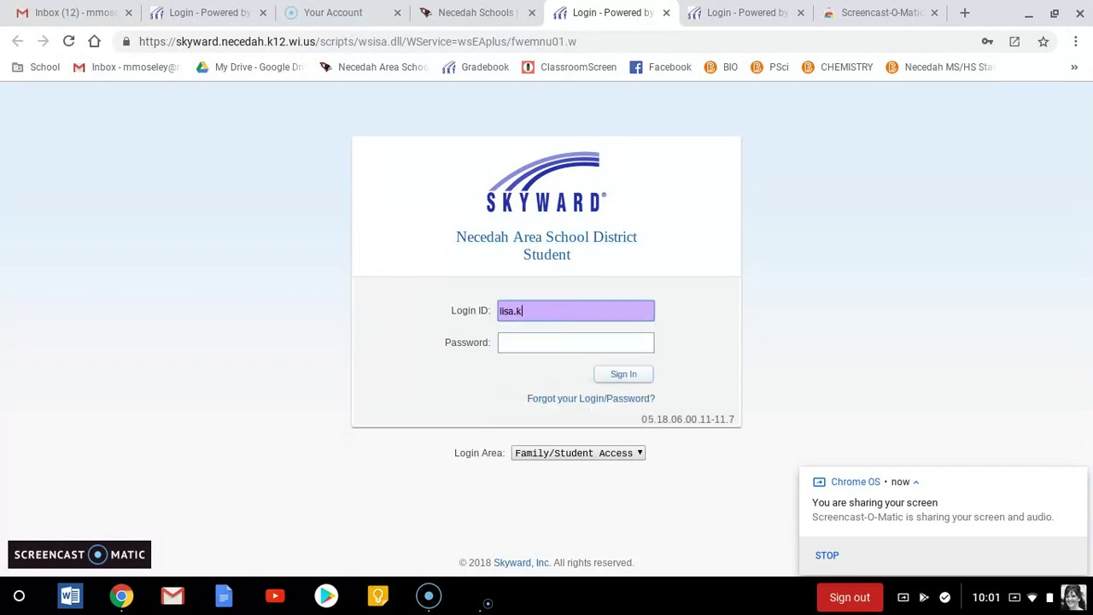
pyautogui.press('Tab')
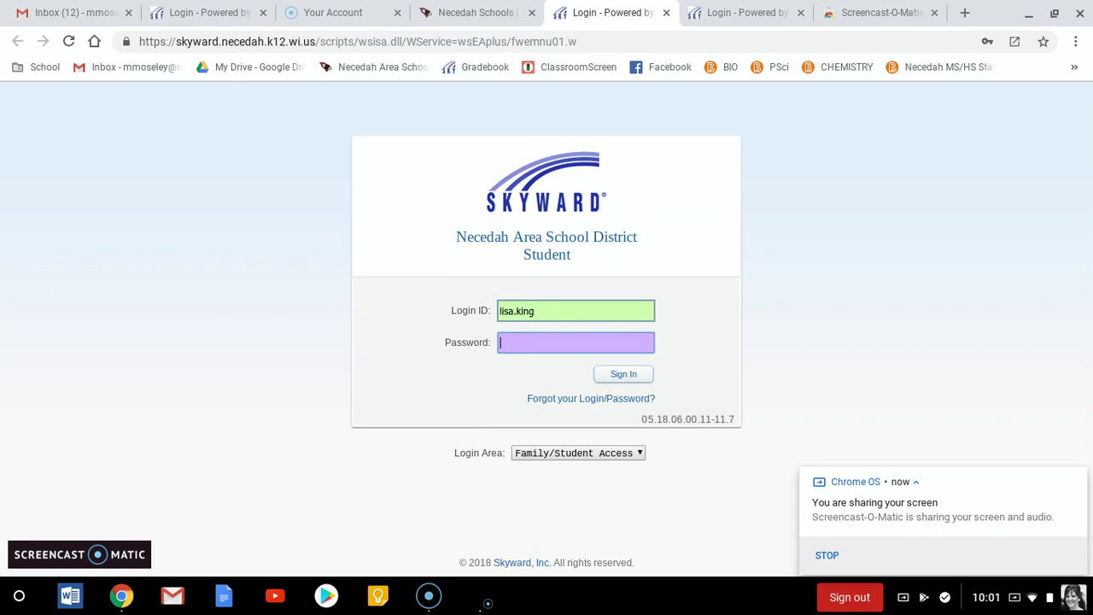
pyautogui.write('•••••')
pyautogui.write('•••')
pyautogui.press('Return')
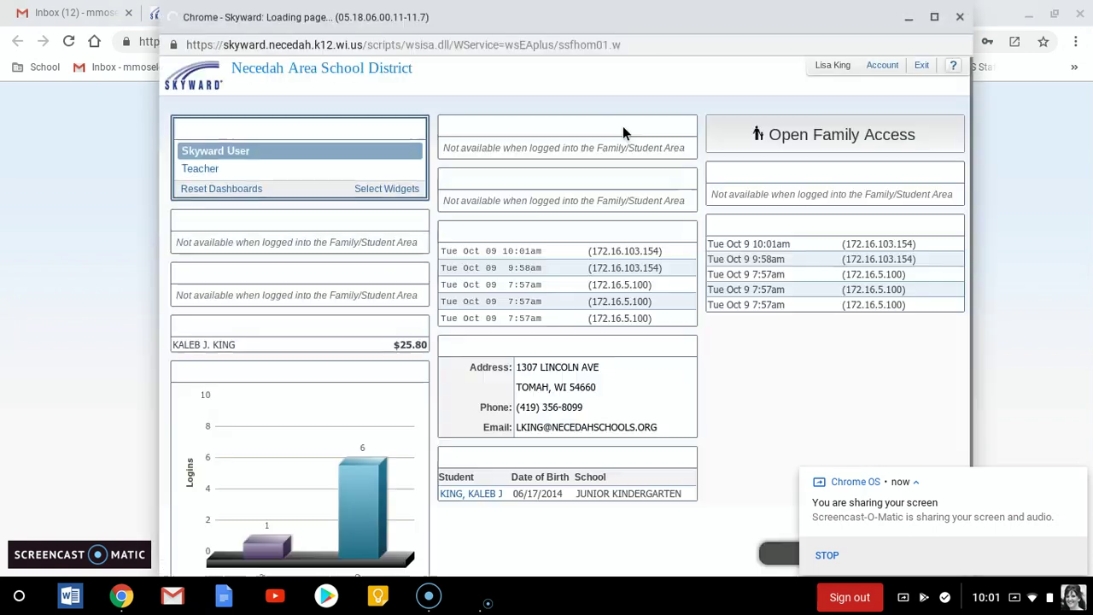
# Step: Maximize the dashboard window and open Family Access for the student
pyautogui.click(935, 18)
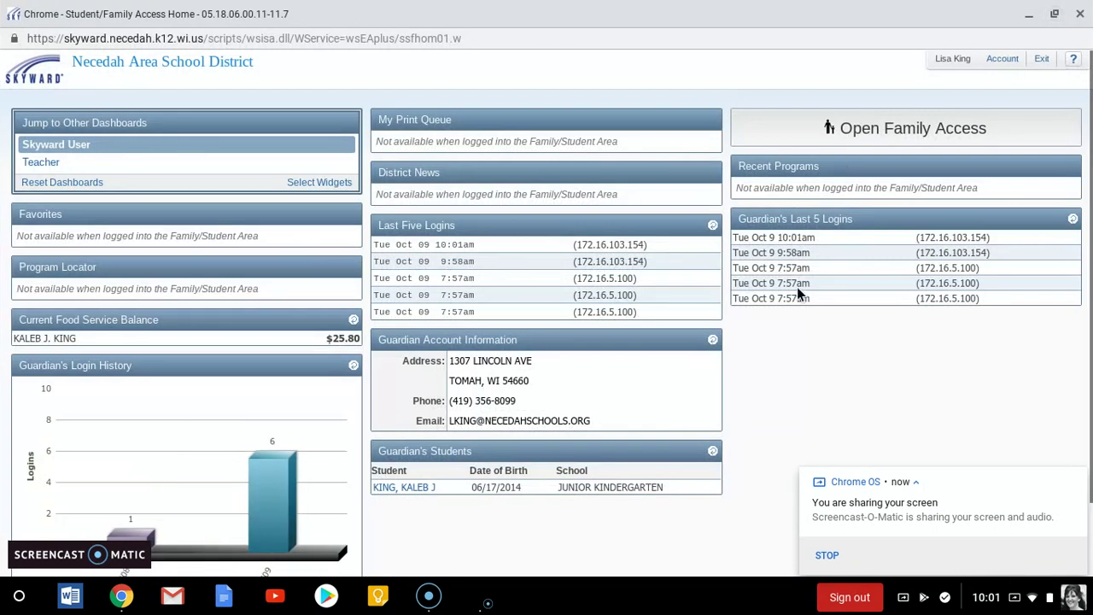
pyautogui.click(927, 135)
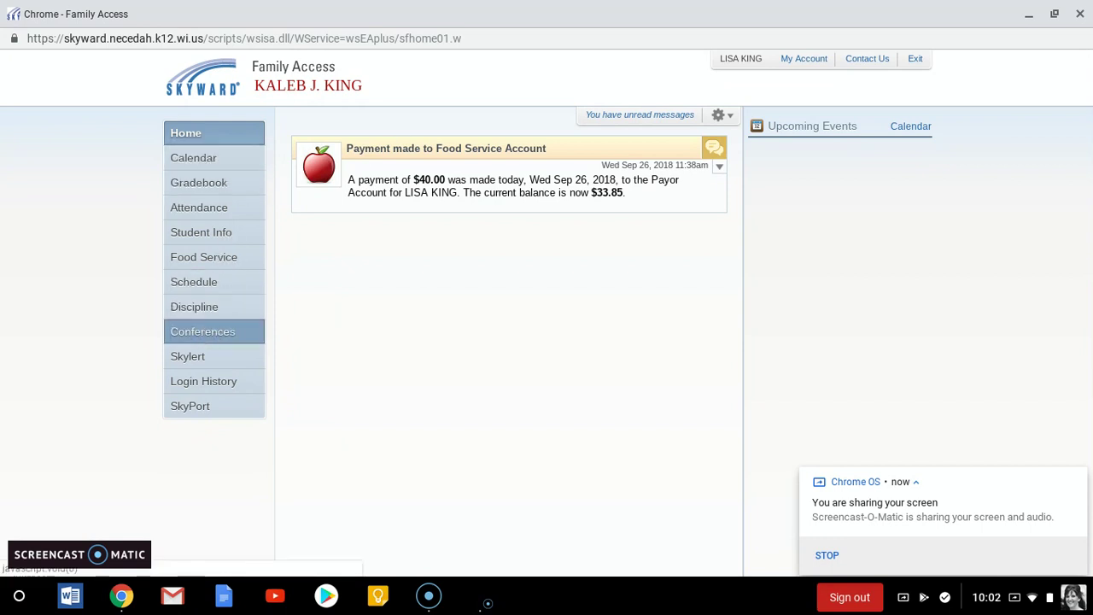
# Step: List all conferences on the Conferences page and pick the unscheduled Period 1 conference
pyautogui.click(205, 333)
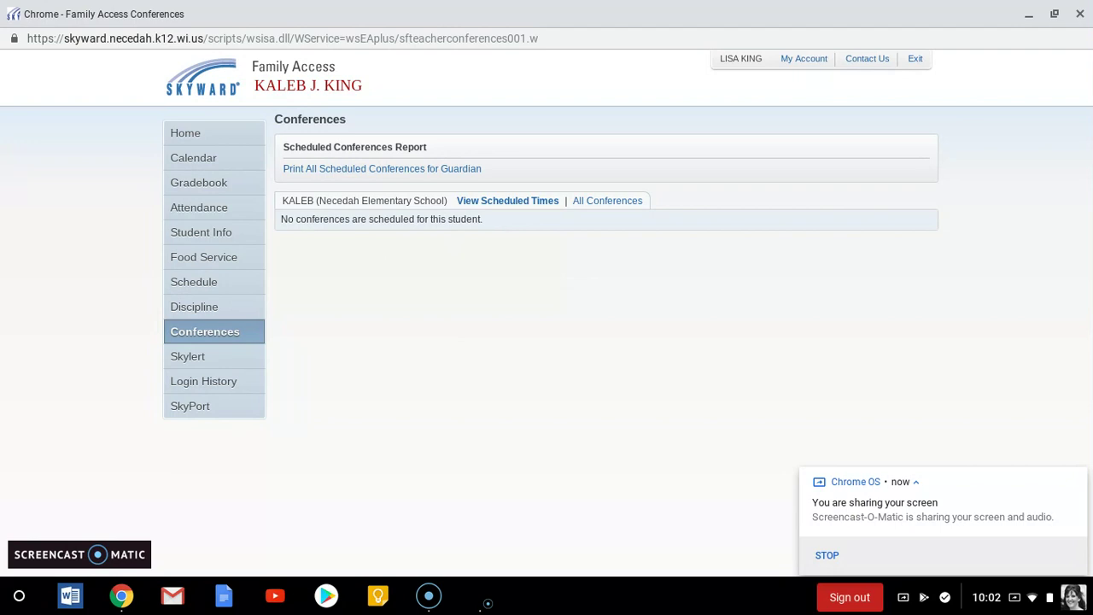
pyautogui.click(609, 205)
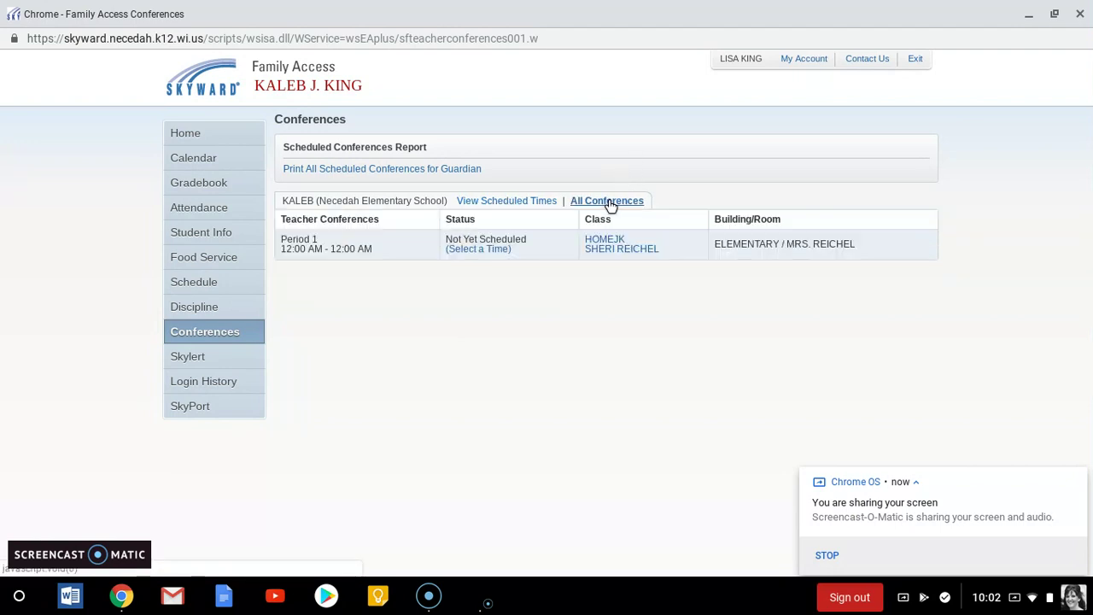
pyautogui.click(482, 250)
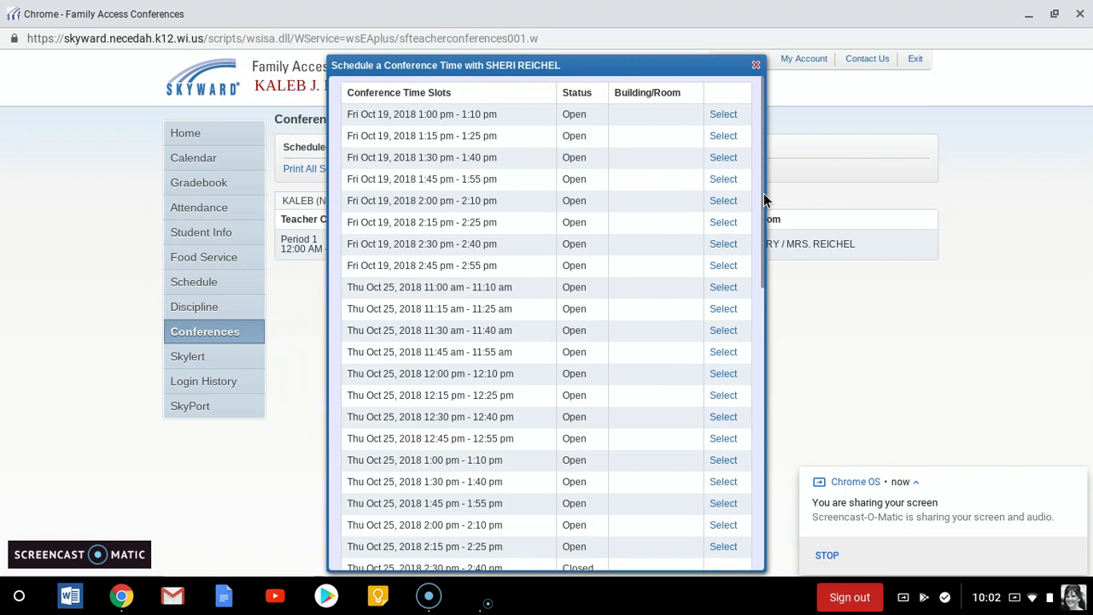
# Step: Select the Thu Oct 25 5:00–5:10 PM slot for Period 1 and save
pyautogui.moveTo(762, 193); pyautogui.dragTo(753, 340)
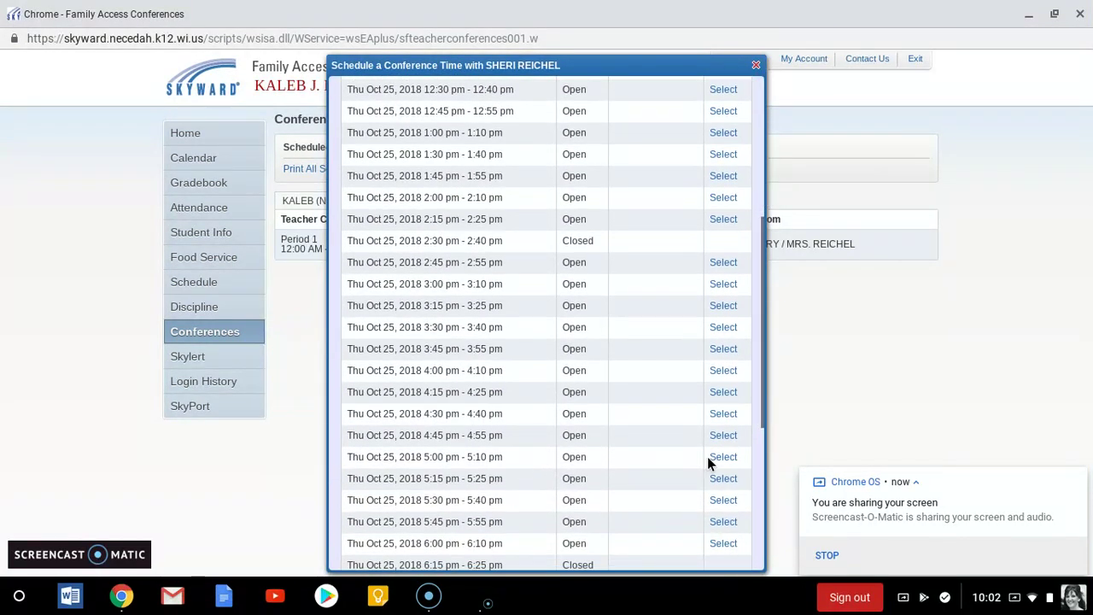
pyautogui.click(723, 457)
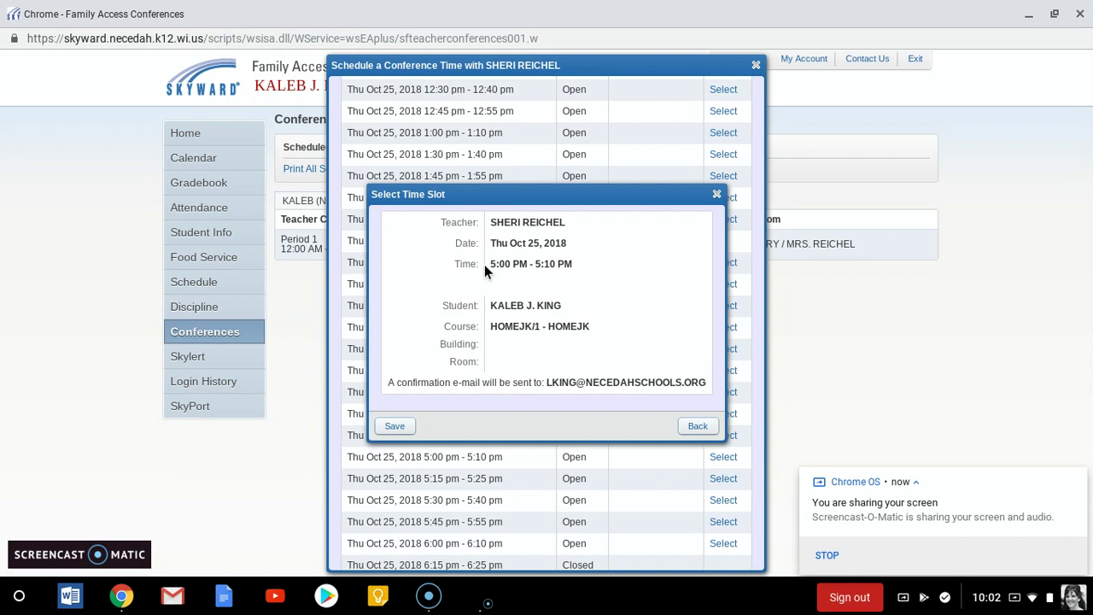
pyautogui.click(404, 430)
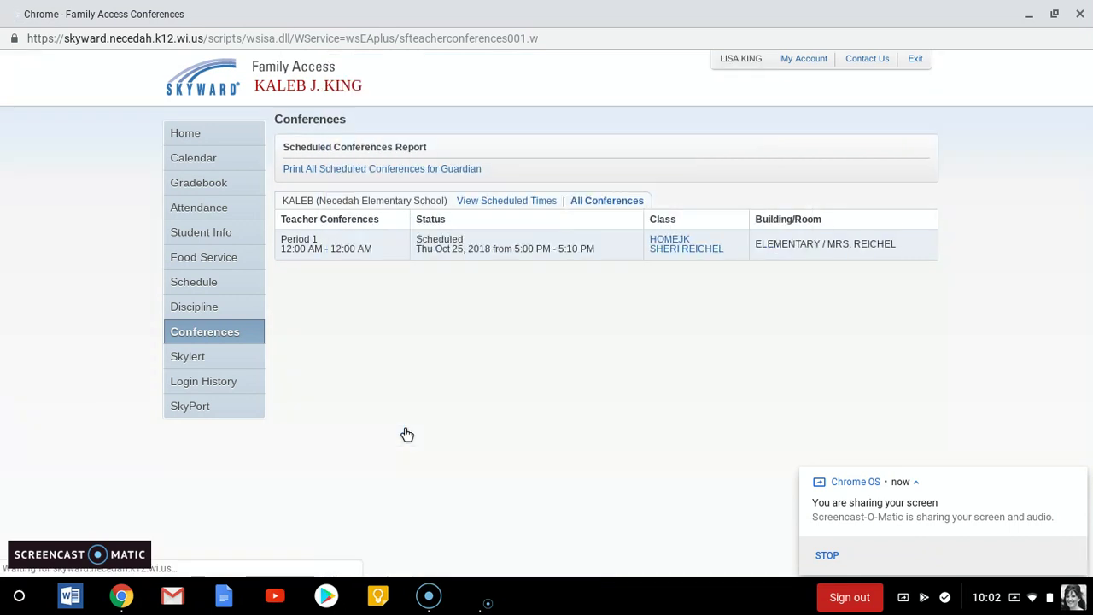